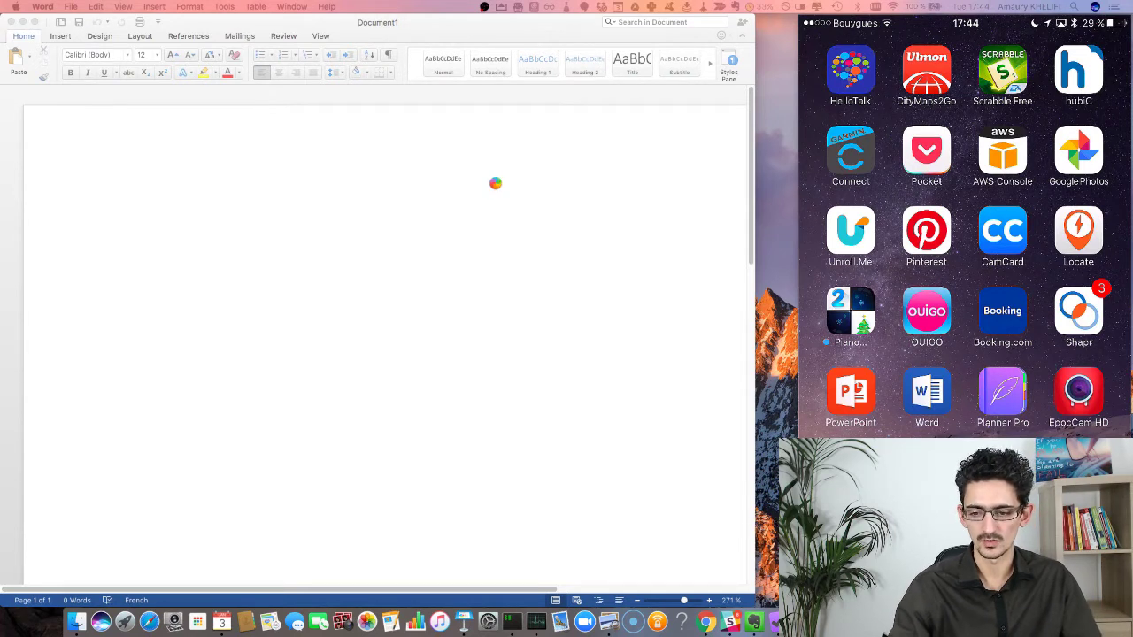
- Open the Booking.com app on the mirrored phone and capture its search screen with Skitch
left_click(1009, 348)
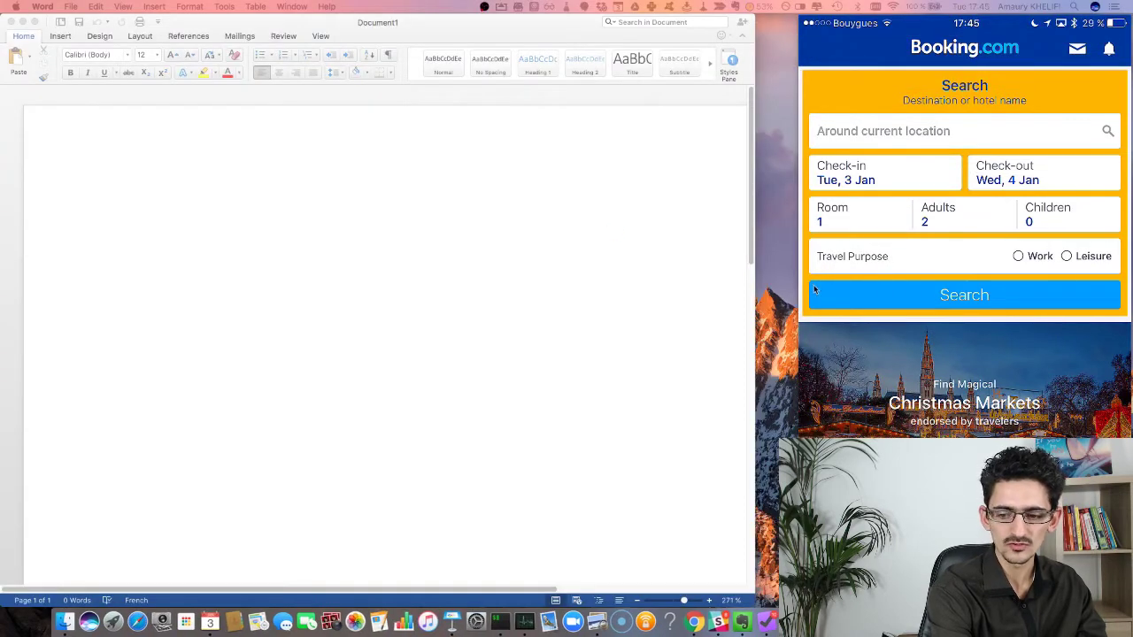
mouse_move(0, 30)
left_mouse_down()
mouse_move(614, 30)
mouse_move(657, 53)
left_mouse_up()
- Annotate the captured search screen with an arrow pointing at the destination field and the text label "Paris"
left_click_drag(580, 156, 561, 173)
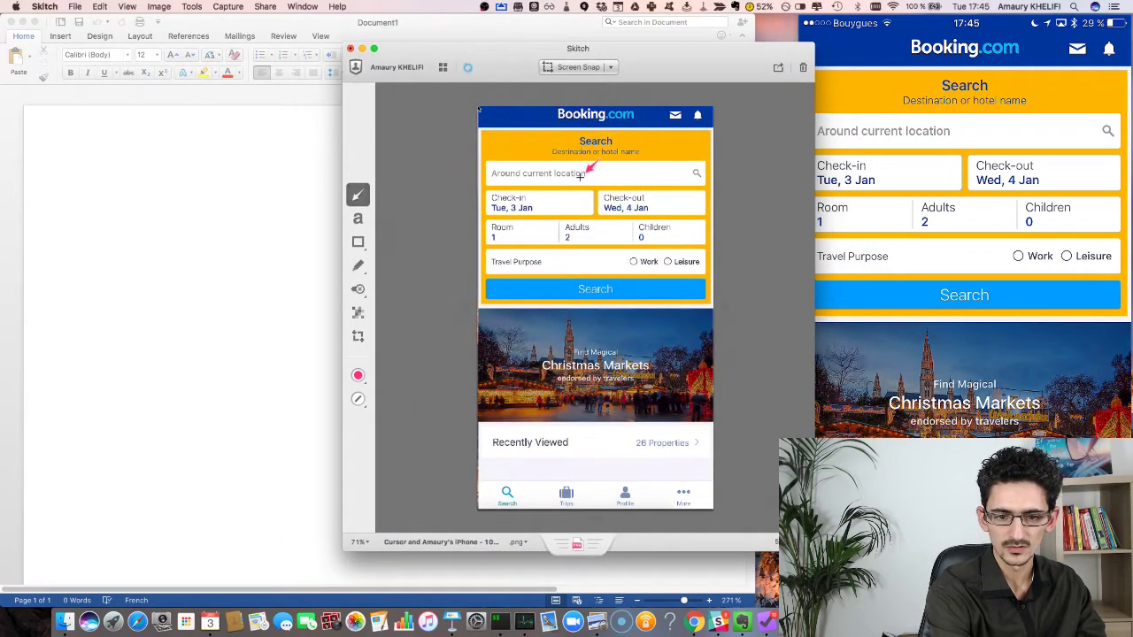
left_click_drag(712, 176, 572, 173)
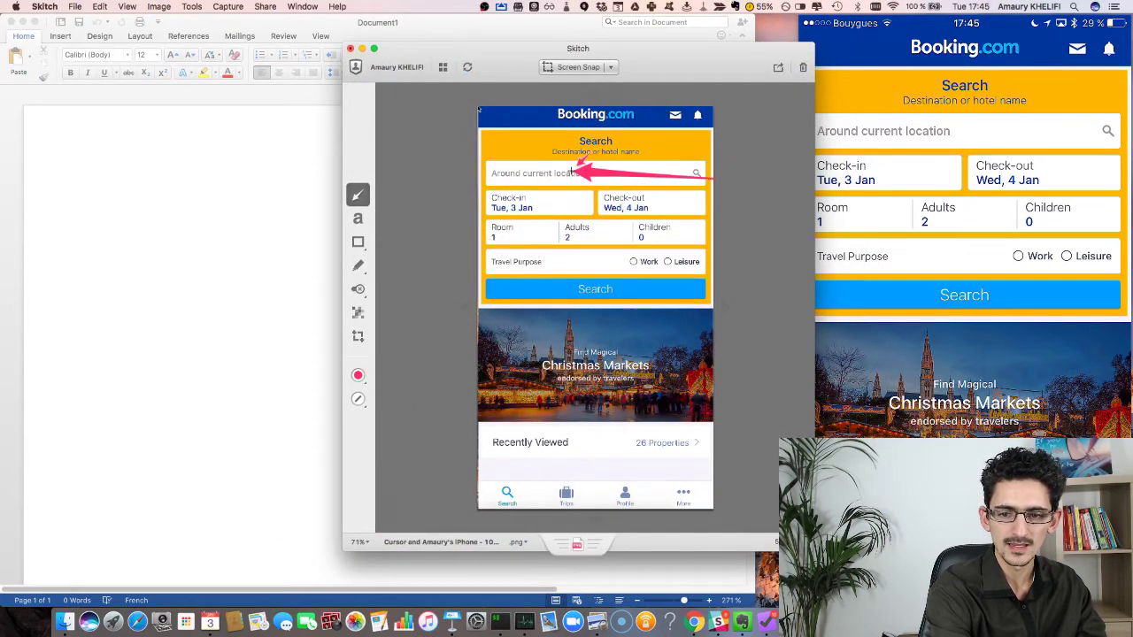
left_click(357, 217)
left_click(722, 173)
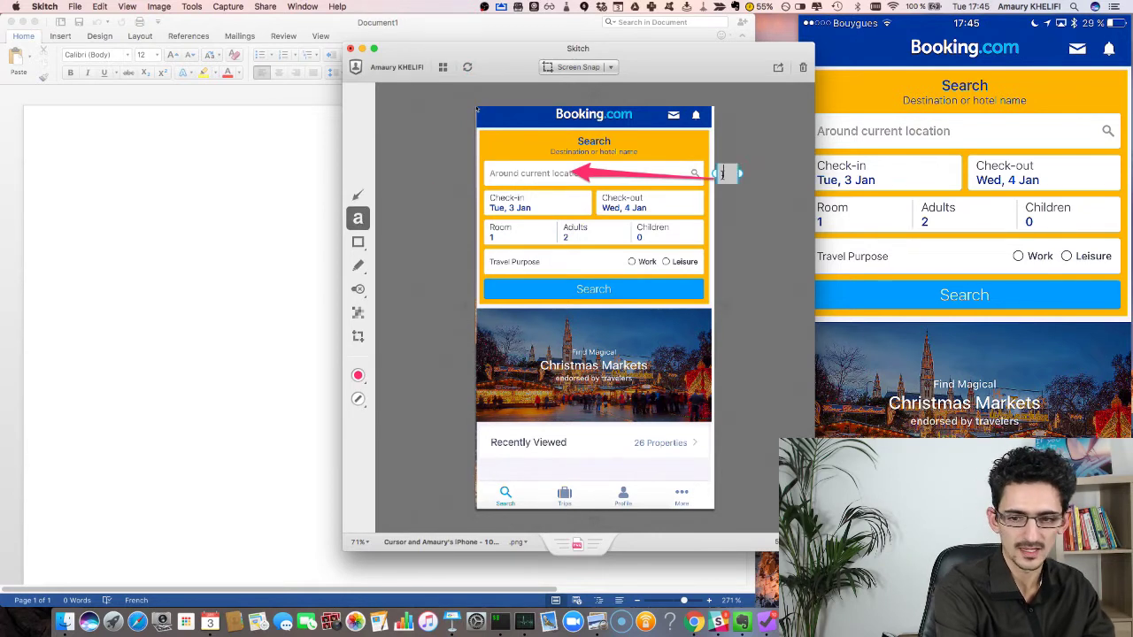
type("Paris")
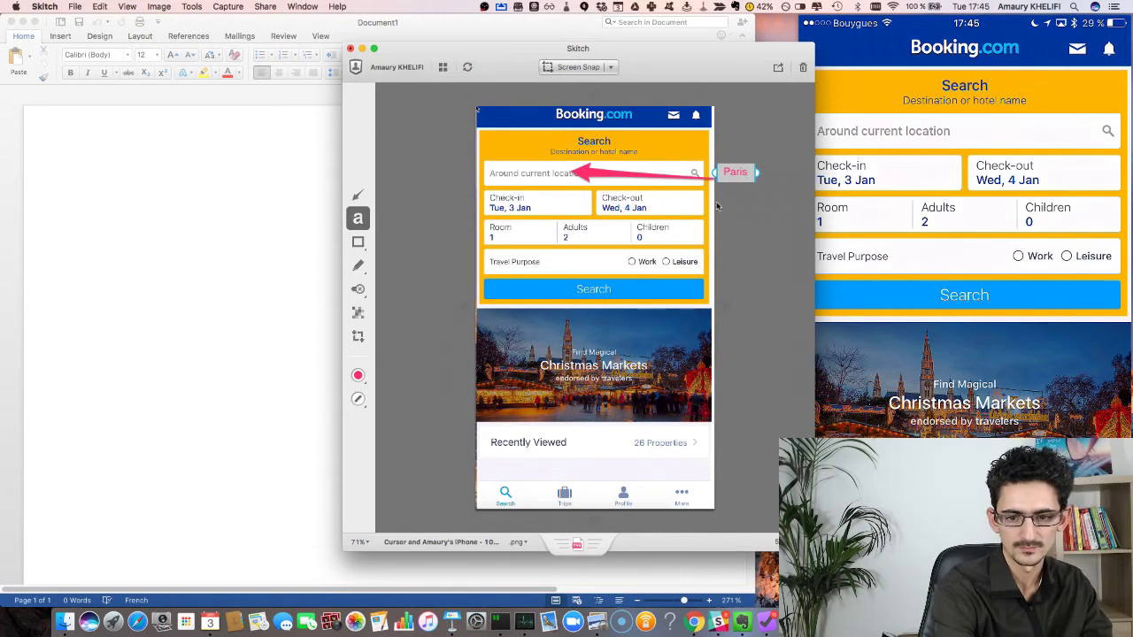
left_click(736, 210)
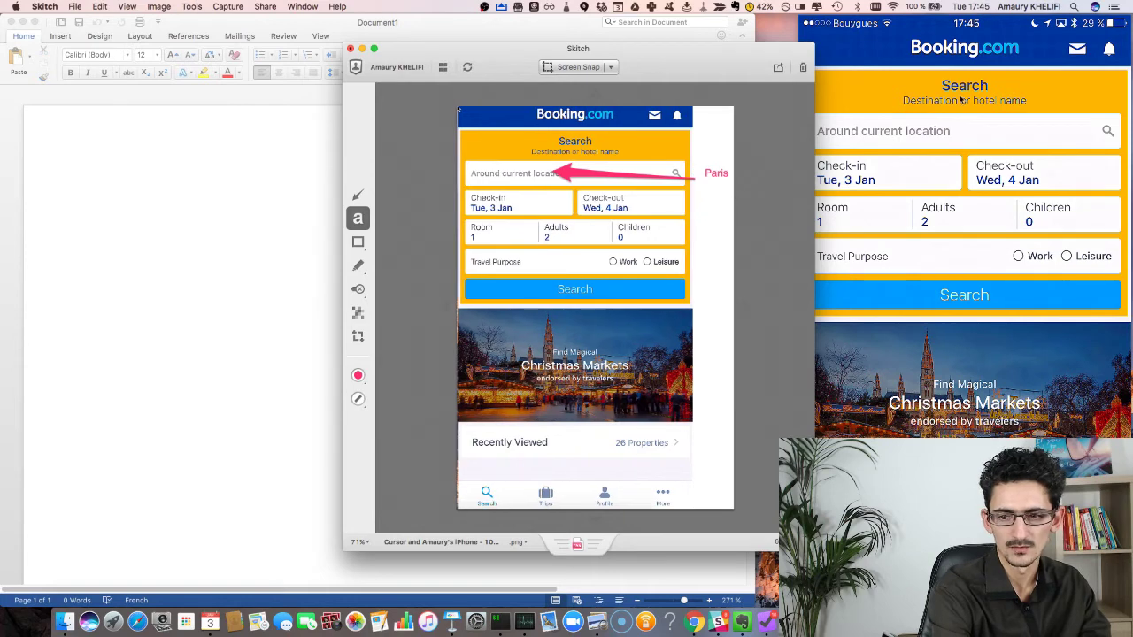
- Search for properties in "Paris, France" in the mirrored Booking.com app, and move the Skitch window clear of the phone screen
left_click(932, 133)
type("P")
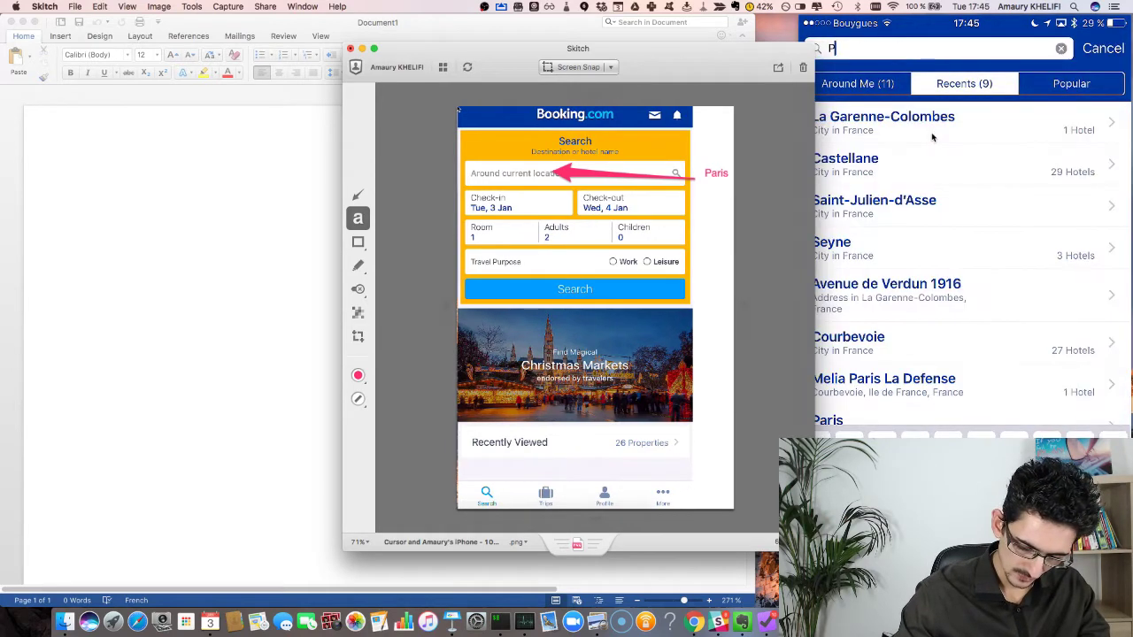
type("aris, France")
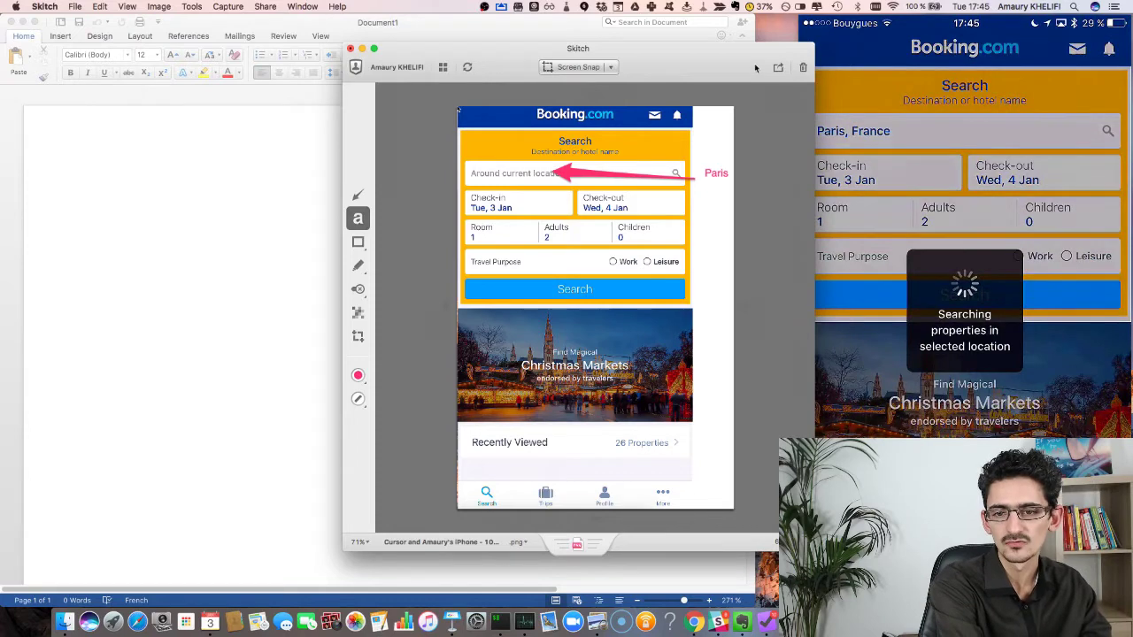
left_click_drag(760, 68, 558, 72)
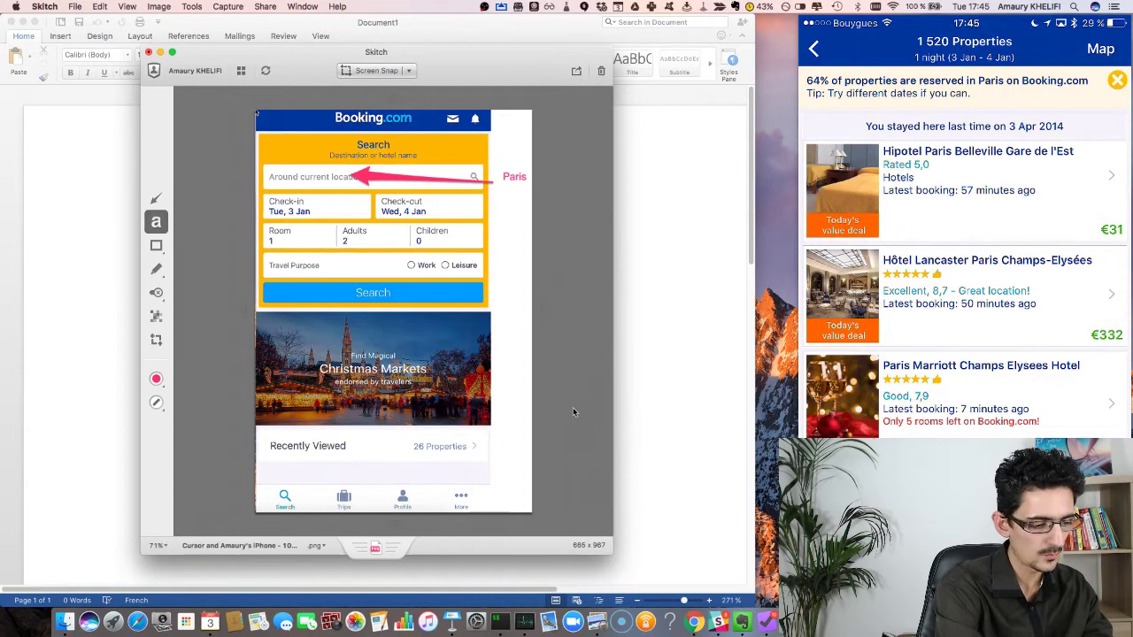
- Switch to Word and paste the Paris results screenshot and the annotated search screenshot into the blank document
key("super+Tab")
key("super+v")
key("super+Tab")
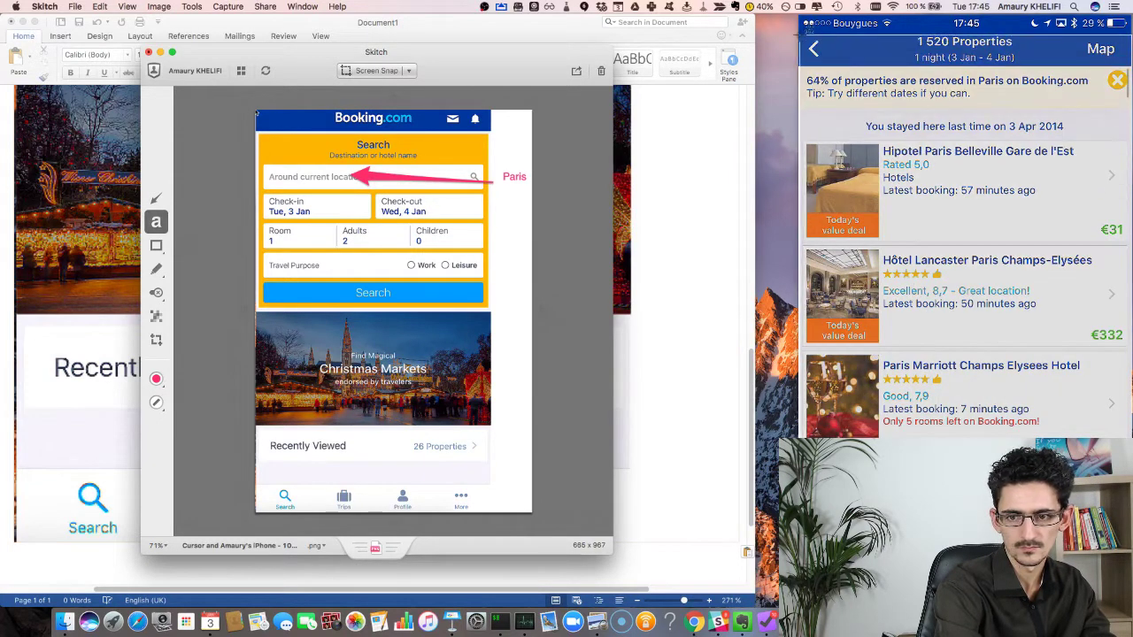
left_click(673, 372)
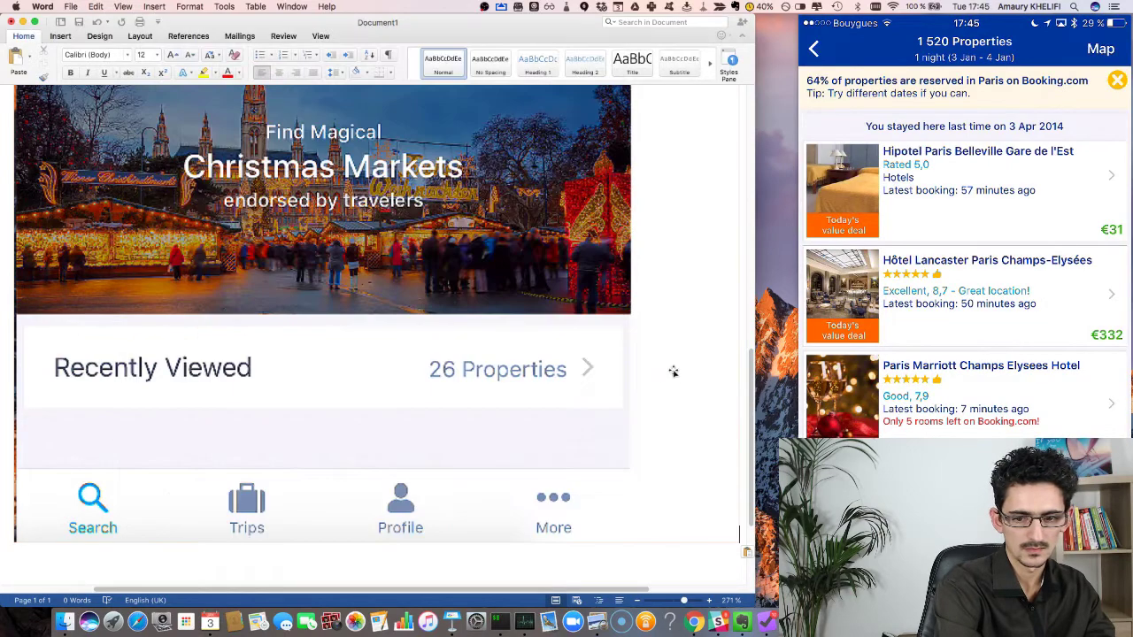
left_click(649, 495)
key("super+v")
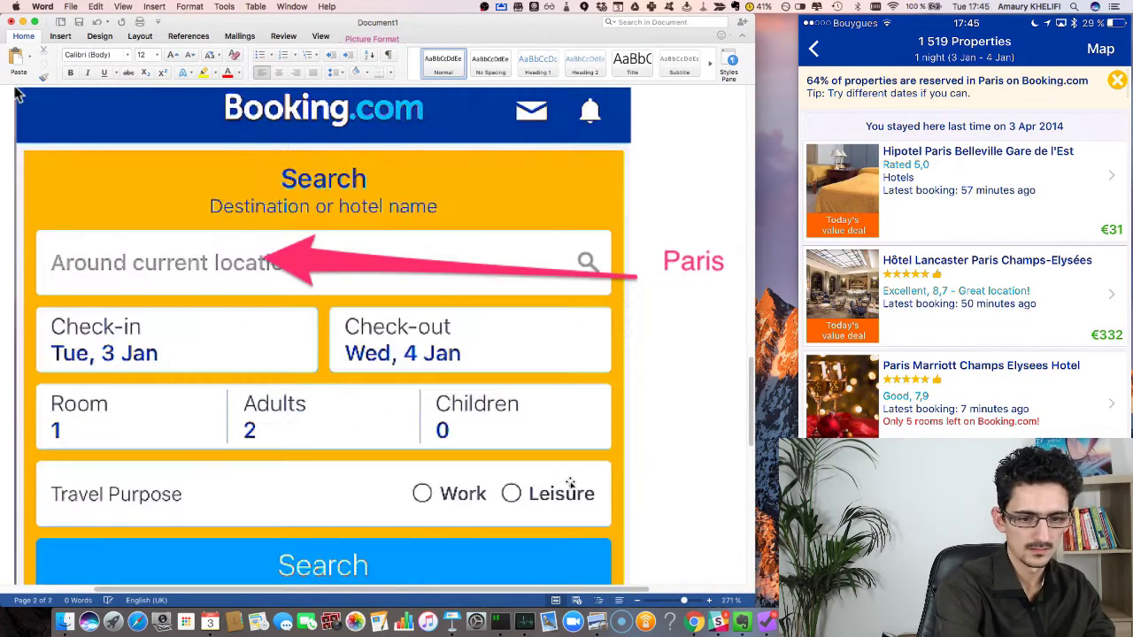
- Make room before the first screenshot and write the test instruction "Search a room in Paris"
scroll(652, 354, "down", 5)
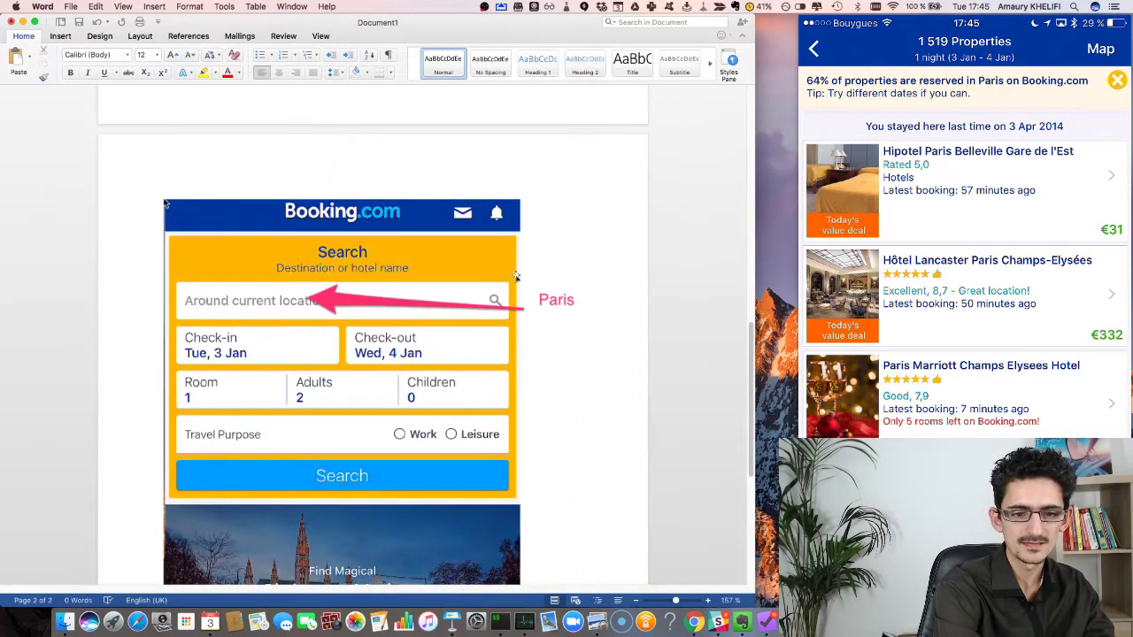
scroll(470, 181, "down", 5)
scroll(465, 179, "up", 5)
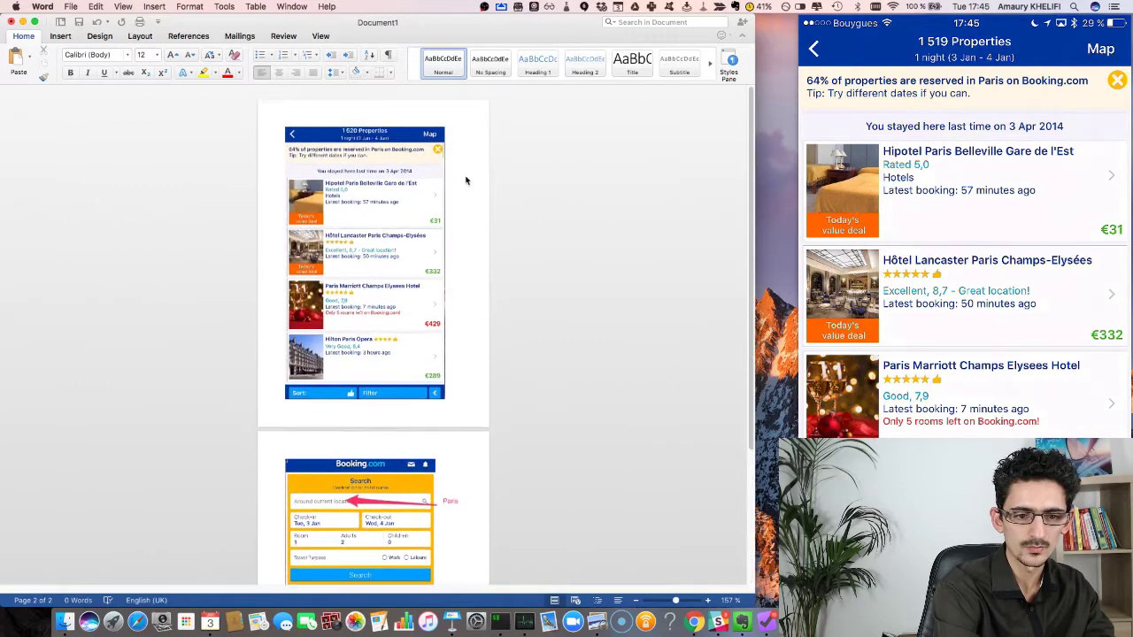
left_click(270, 118)
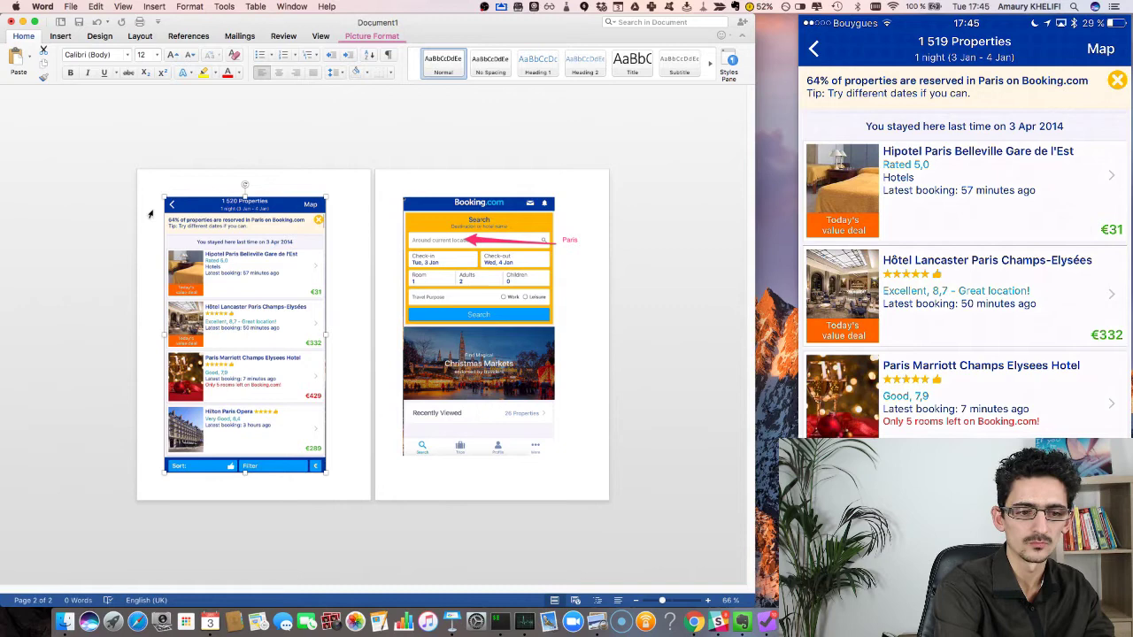
left_click(162, 212)
key("Return")
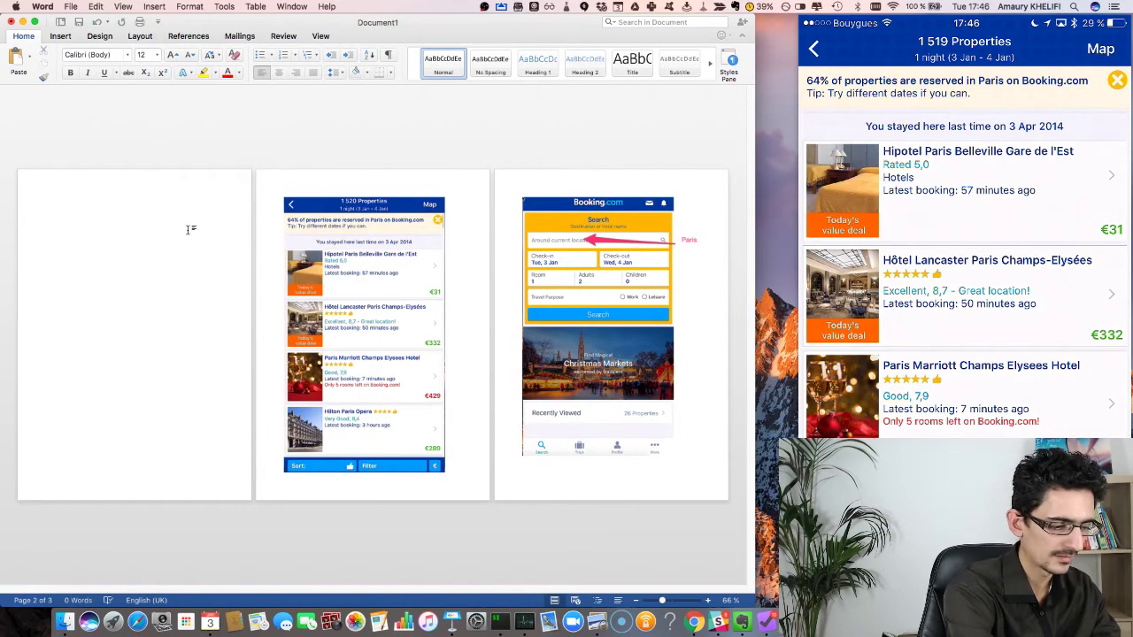
type("Sea")
type("Search a")
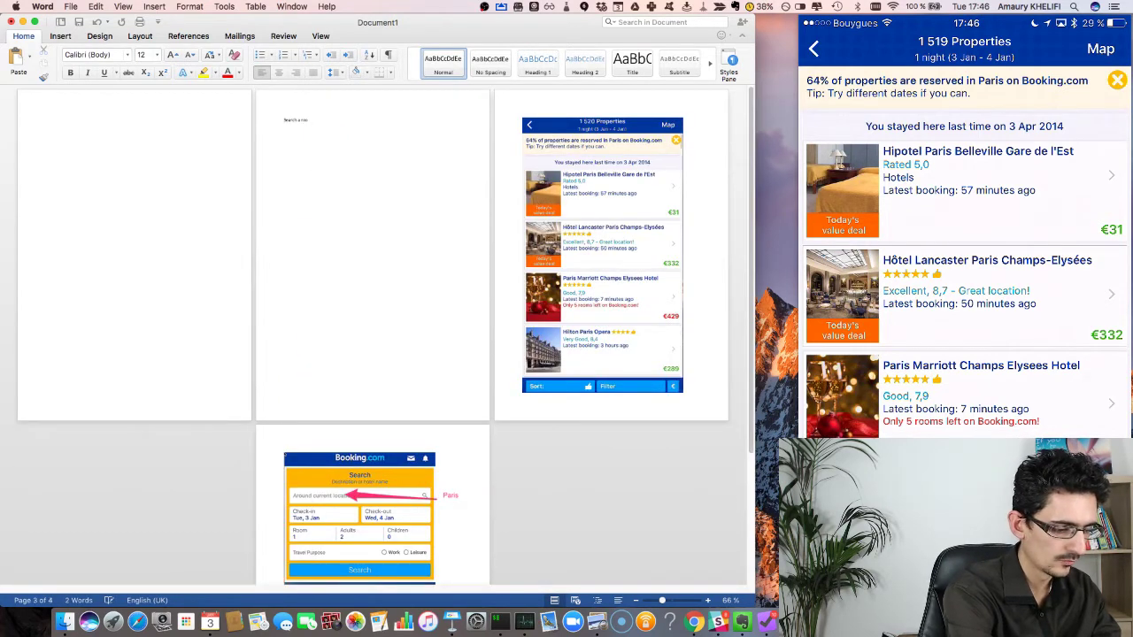
- Add a second instruction line below it reading "Book the Test room called :"
key("Return")
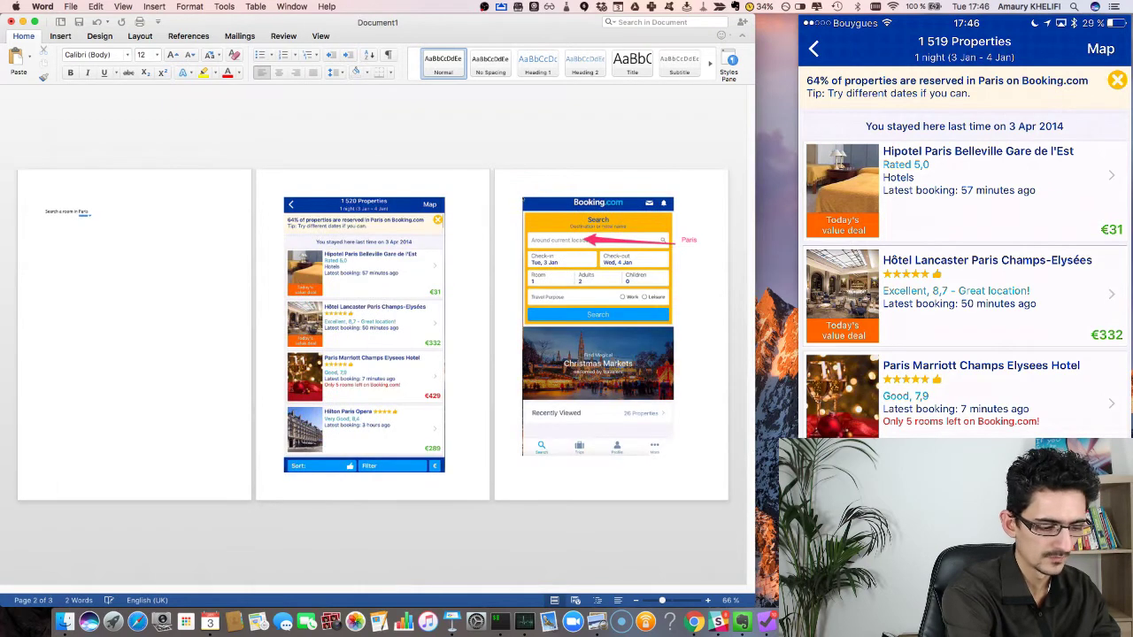
key("super+e")
type("Book the room called")
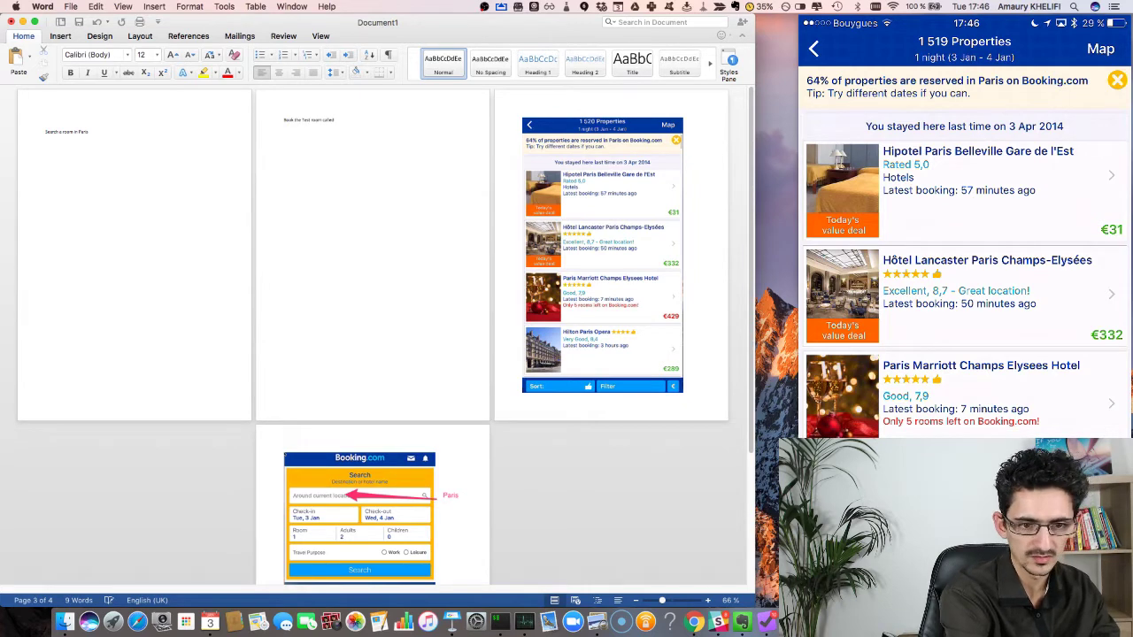
- Scale down the Paris results screenshot beside the second instruction line, and shrink the annotated search screenshot to a similar size
scroll(373, 334, "down", 3)
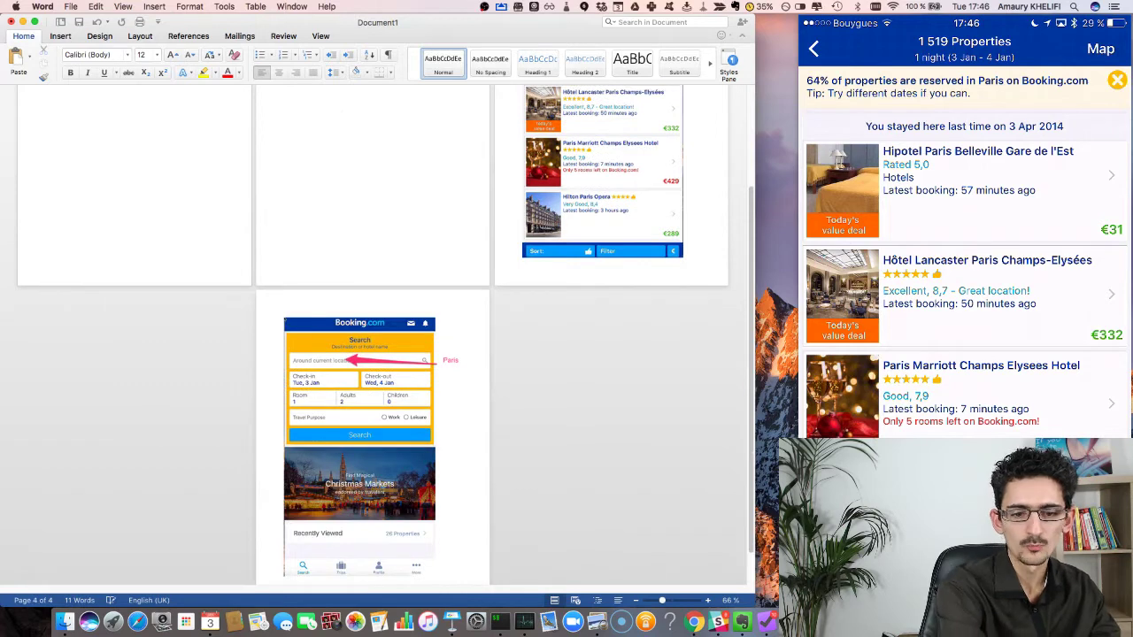
left_click(602, 157)
scroll(504, 220, "up", 1)
scroll(504, 220, "up", 3)
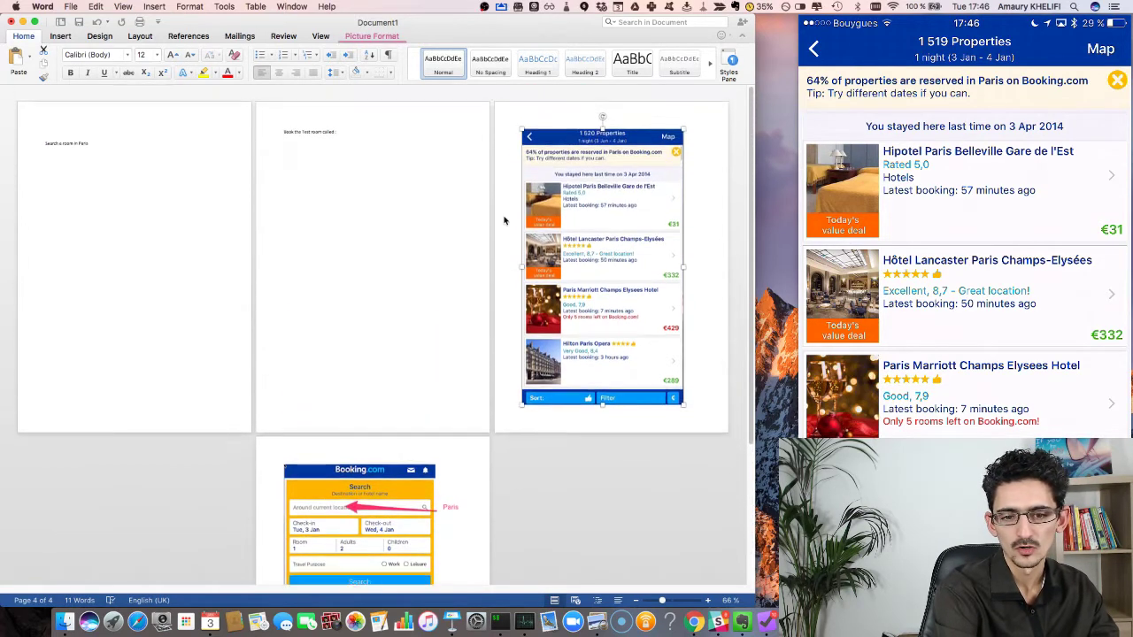
left_click_drag(618, 218, 379, 231)
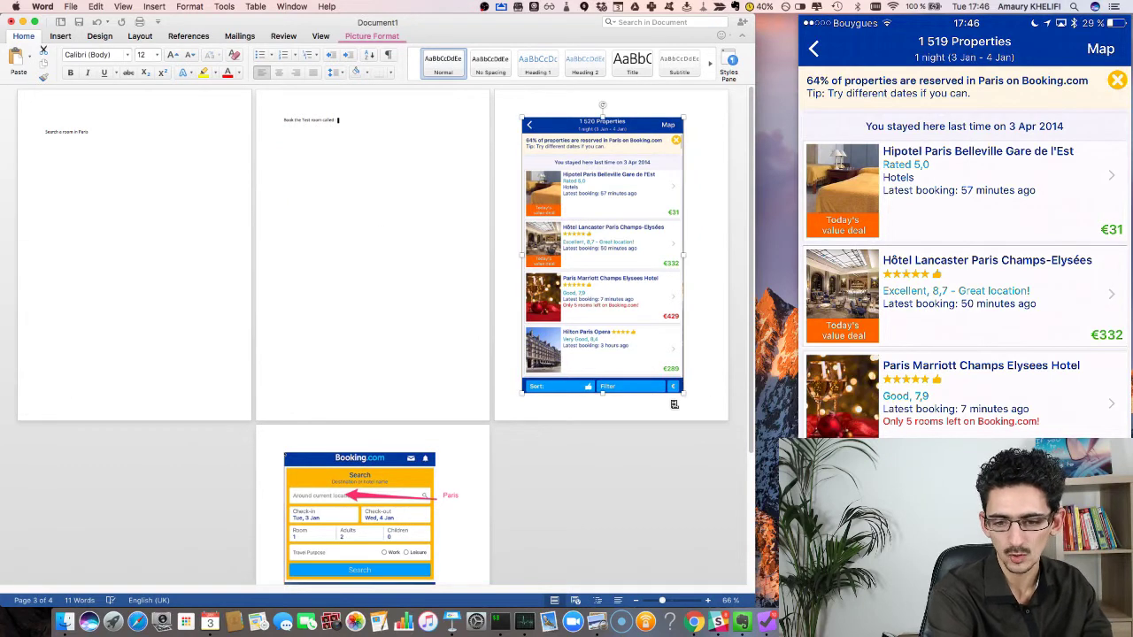
left_click_drag(682, 391, 603, 298)
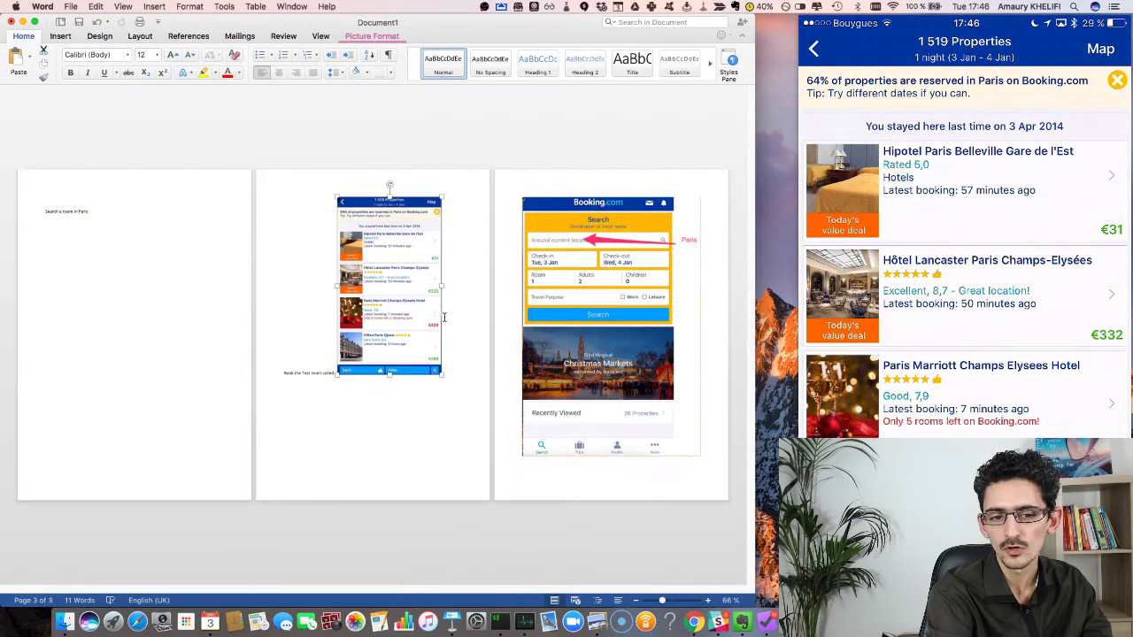
left_click(601, 424)
left_click_drag(700, 456, 612, 382)
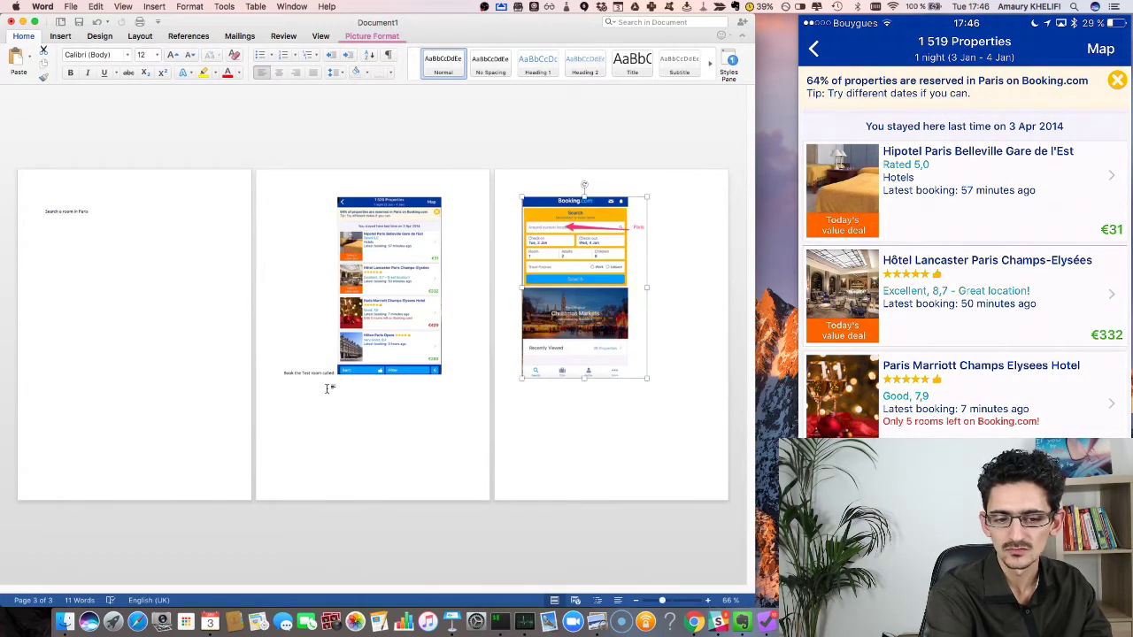
- Break the line after the second instruction so the Paris results screenshot sits on its own line
left_click(327, 388)
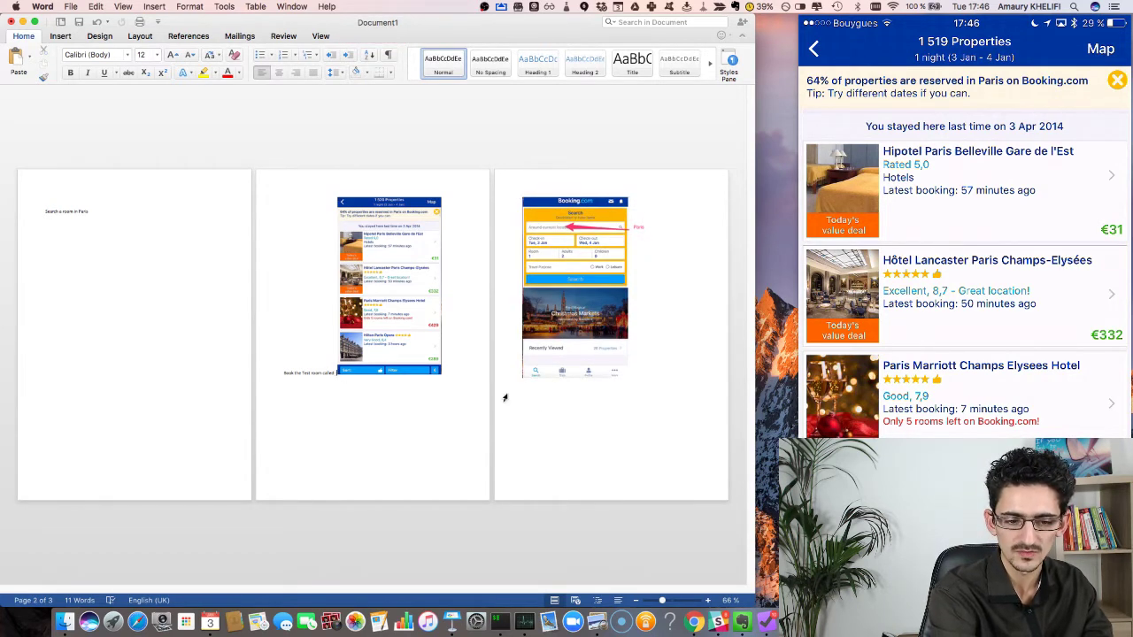
key("Return")
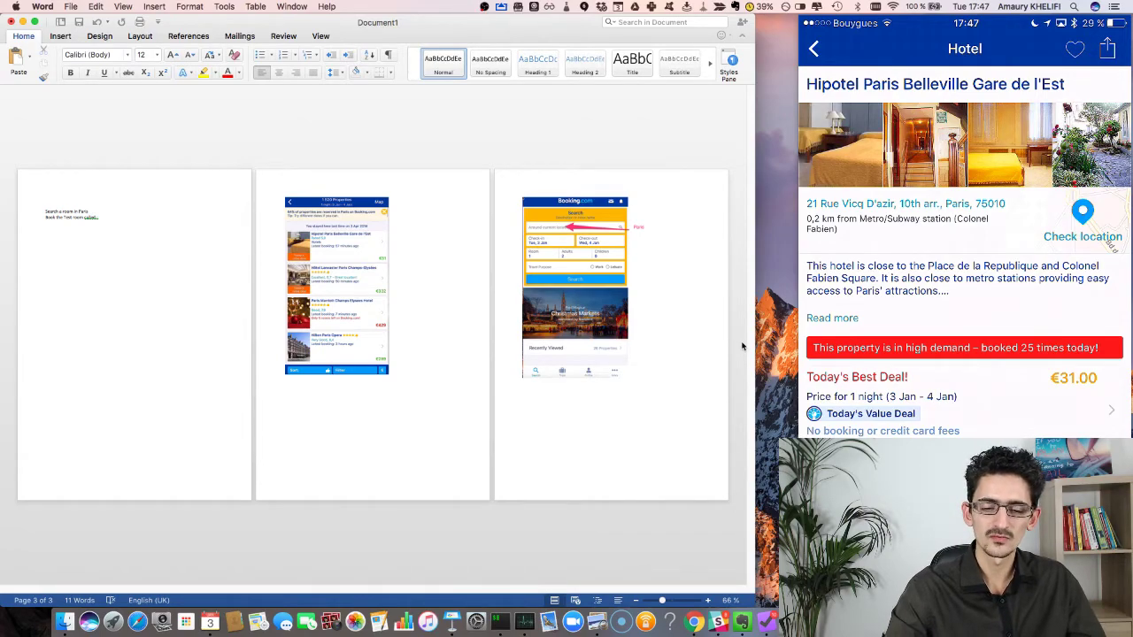
key("super+z")
key("super+z")
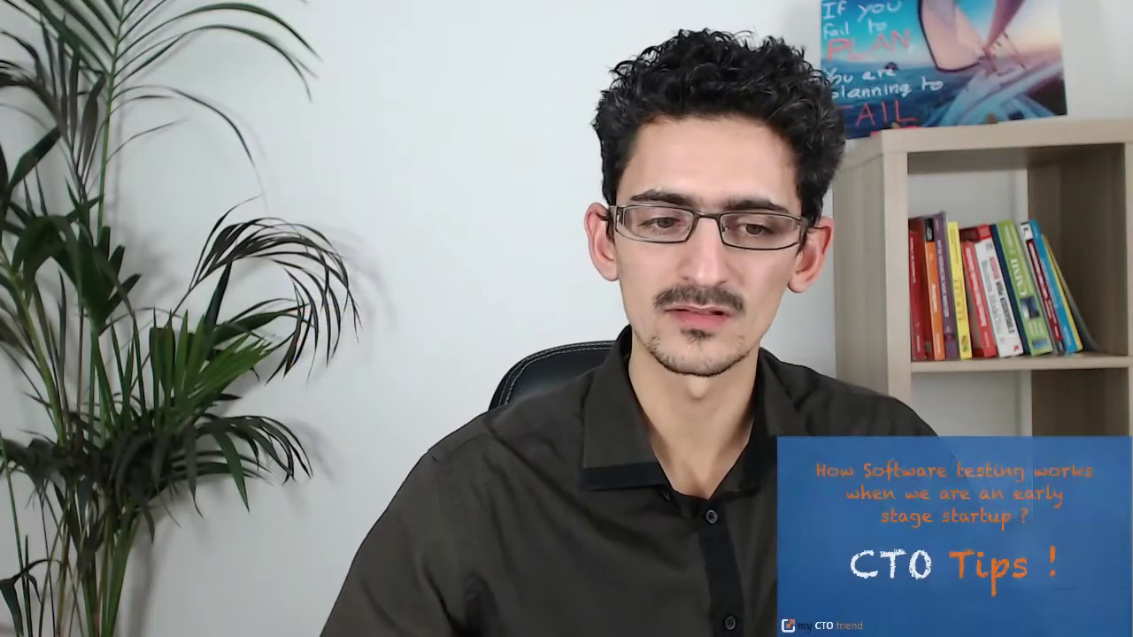